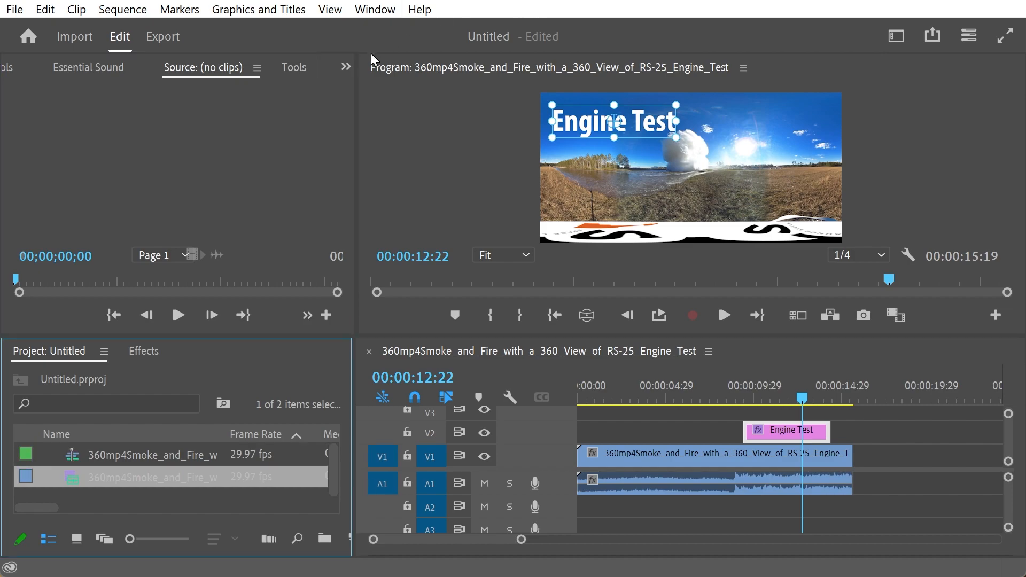
Examine the VR projection, layout and captured view in the file properties of the selected 360 clip
click(15, 9)
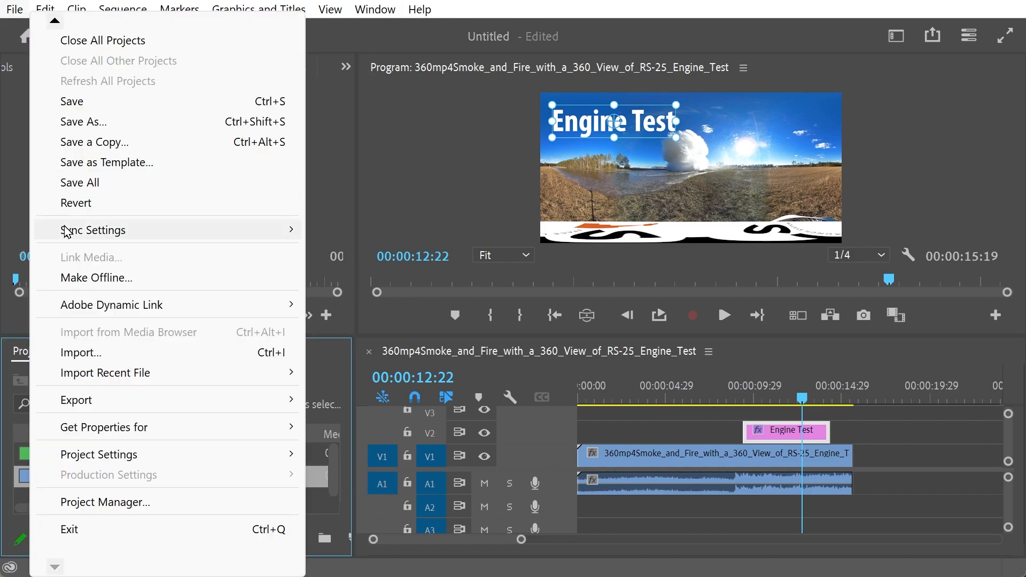
mouse_move(115, 428)
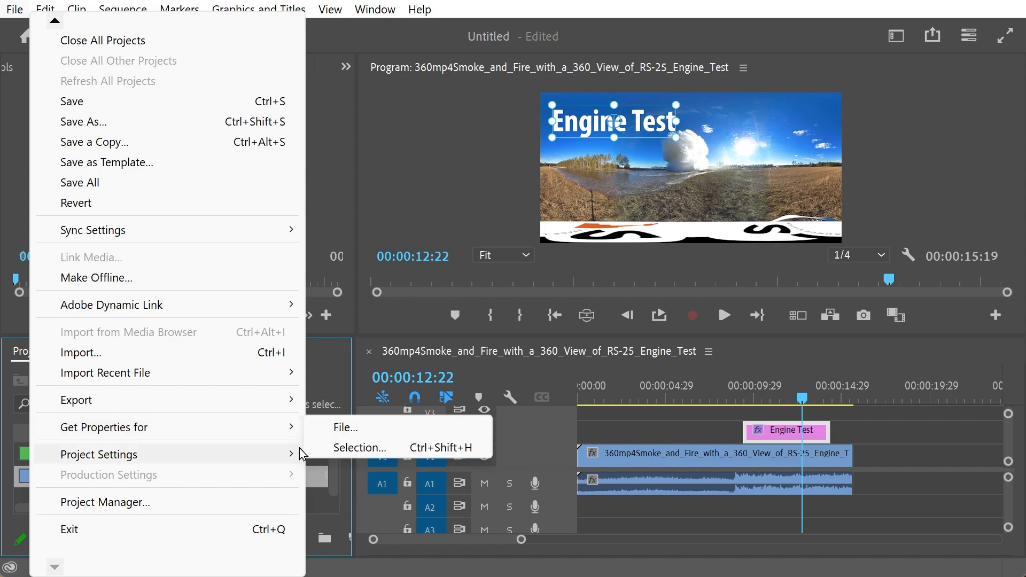
click(362, 449)
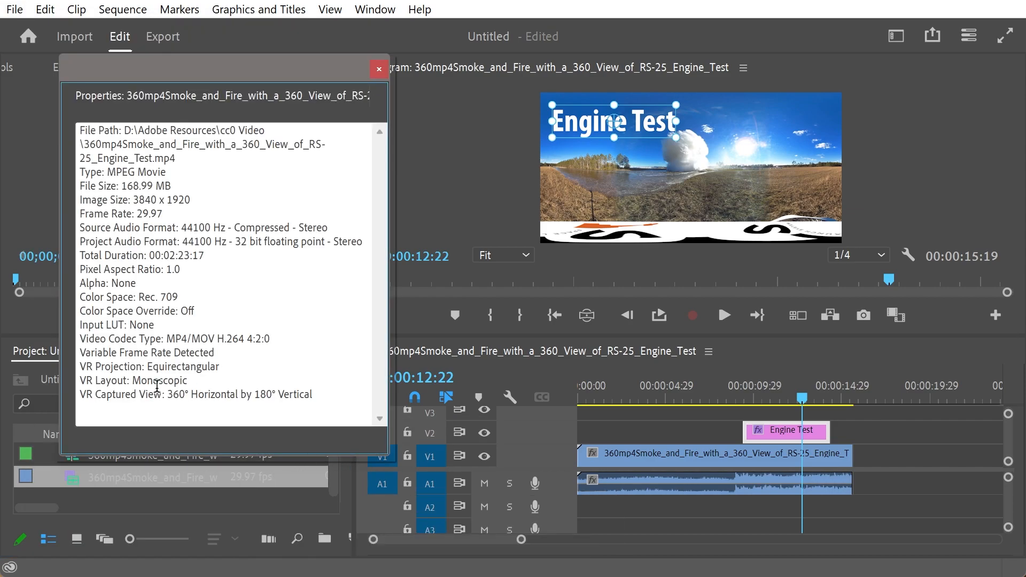
drag(81, 352, 336, 393)
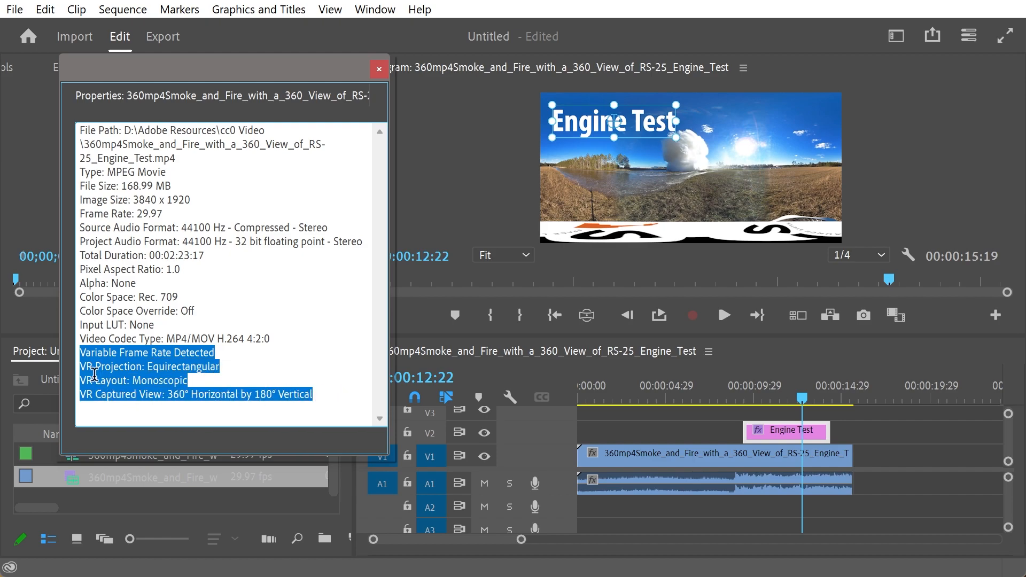
click(87, 371)
drag(79, 366, 342, 390)
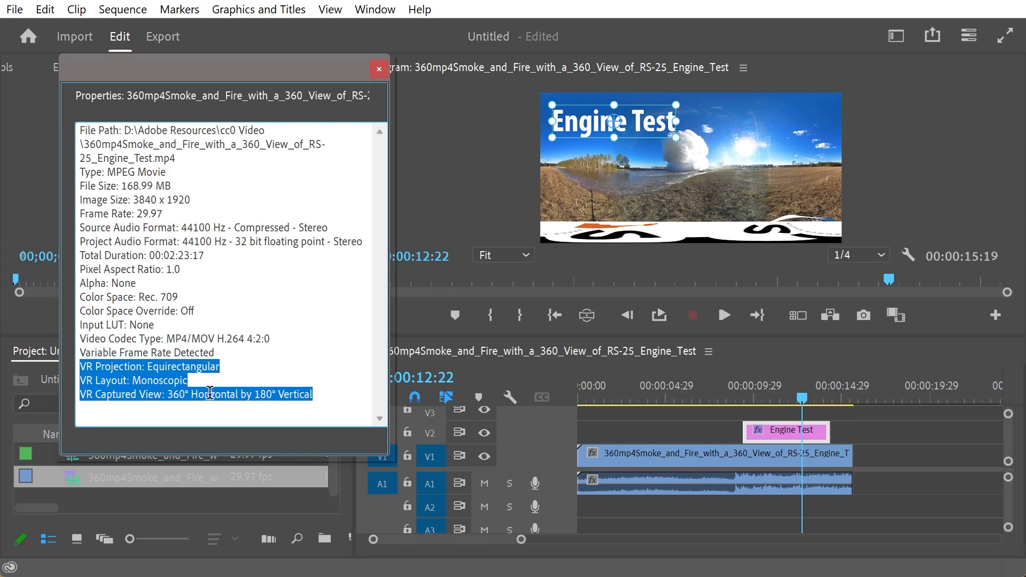
click(379, 69)
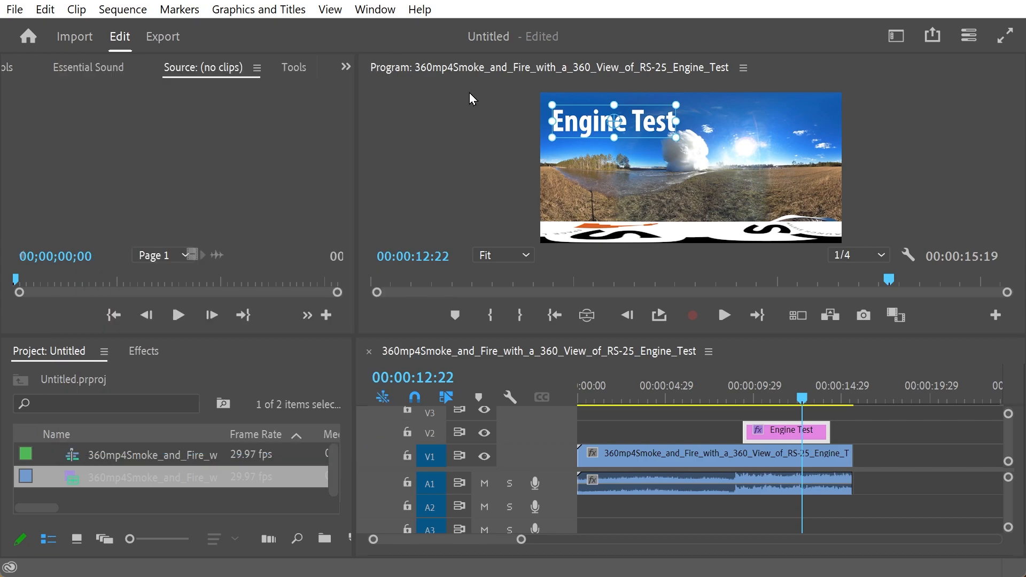
Move the playhead to 00;00;01;24 and review the VR properties in the sequence settings
double_click(502, 68)
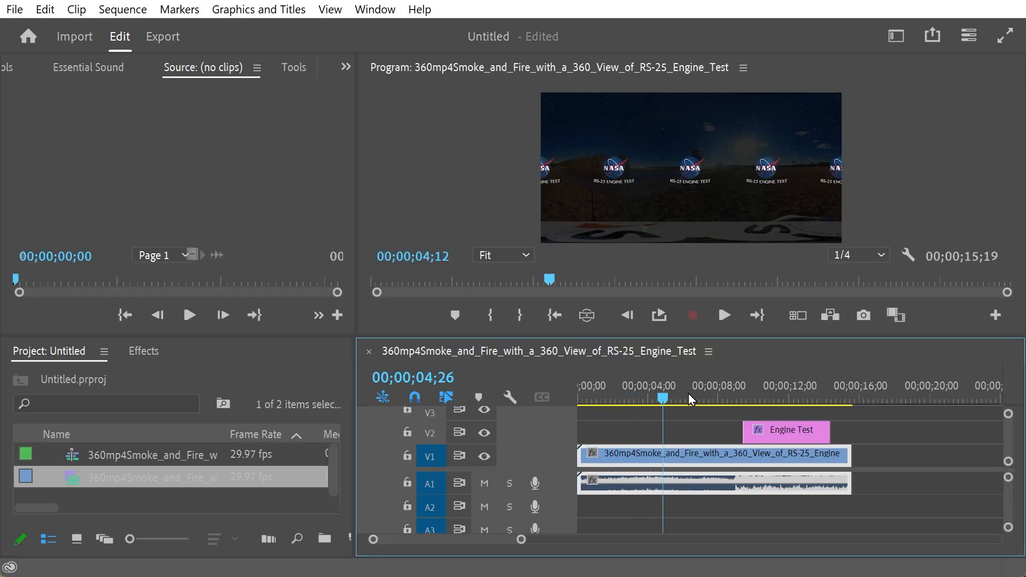
drag(665, 401, 613, 407)
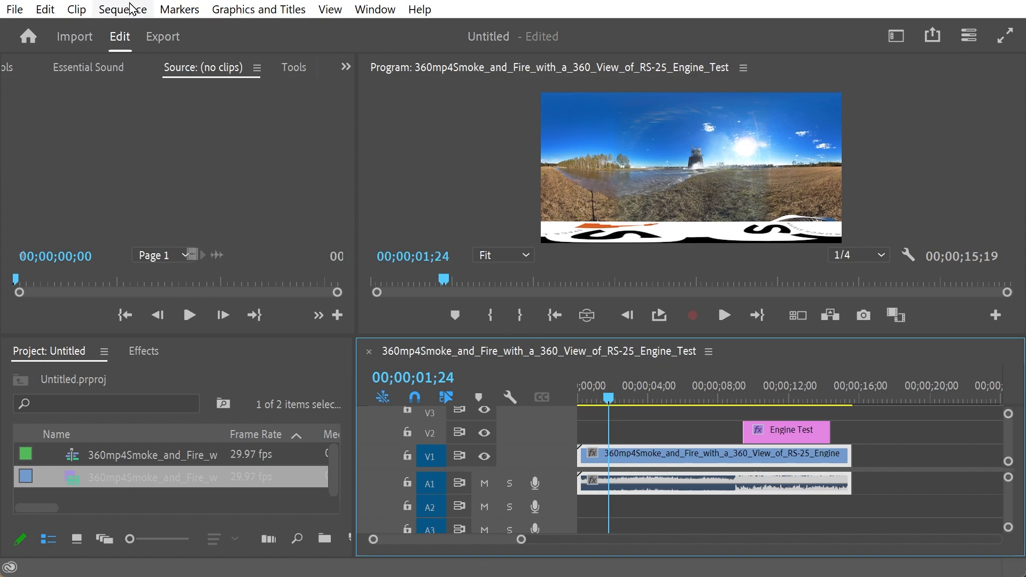
click(177, 9)
mouse_move(123, 10)
click(160, 45)
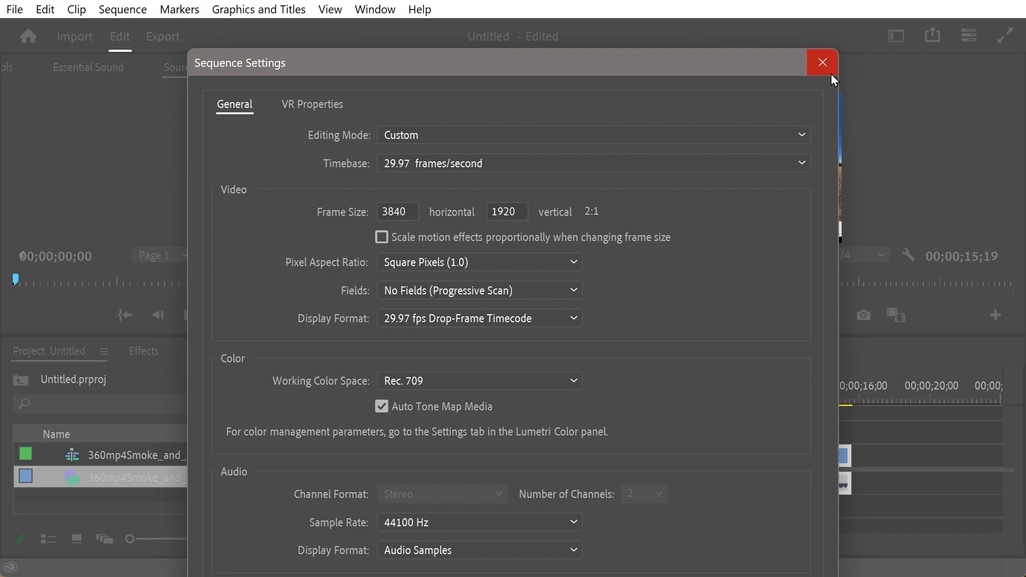
click(315, 107)
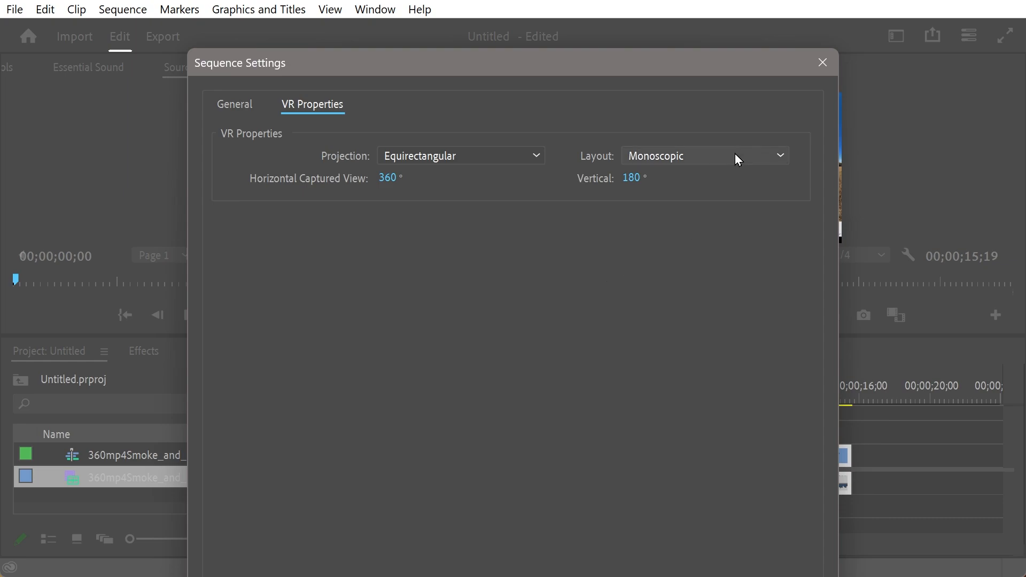
click(823, 62)
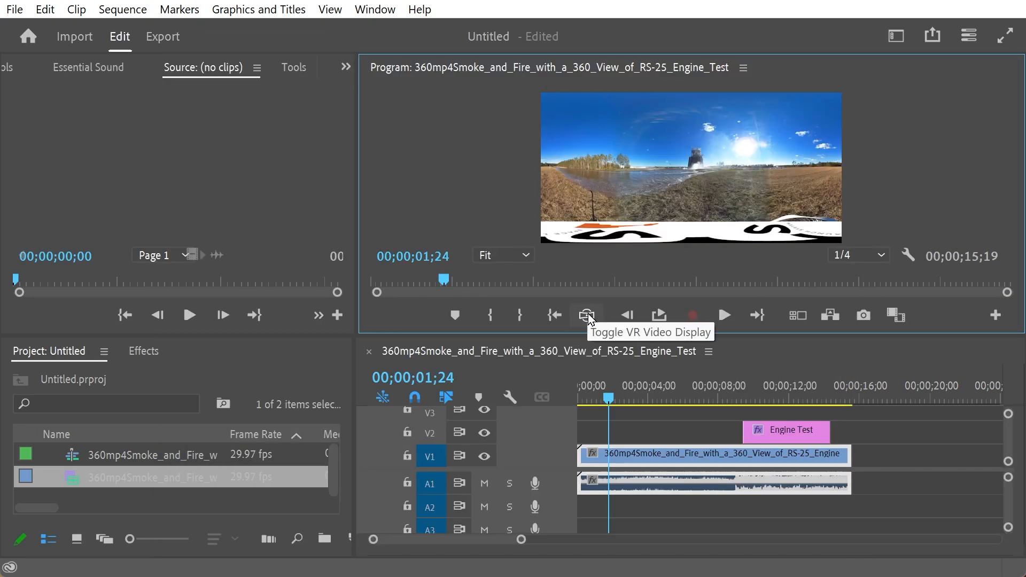
Turn on Toggle VR Video Display for the Program monitor and maximize the monitor
click(996, 316)
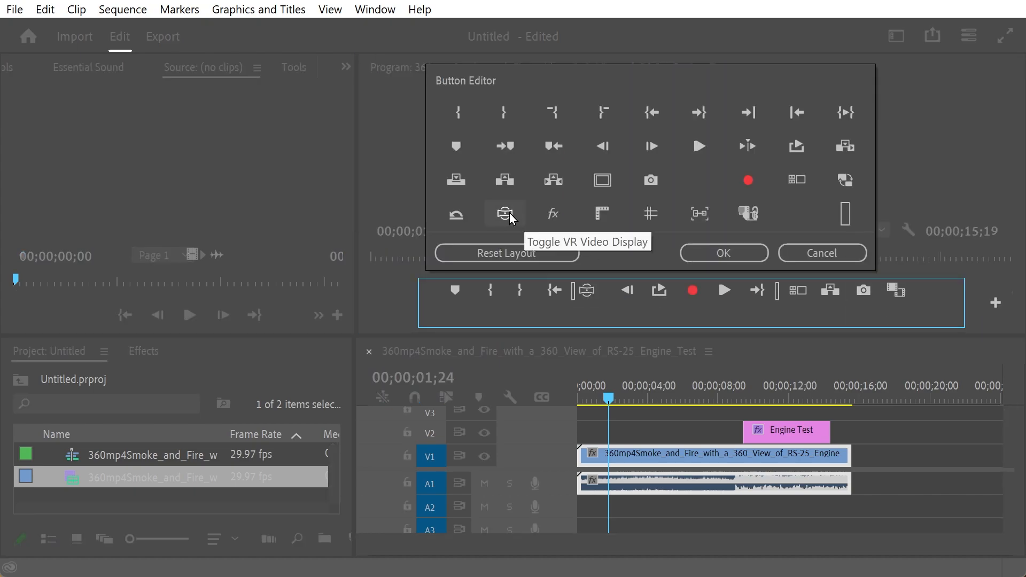
click(823, 252)
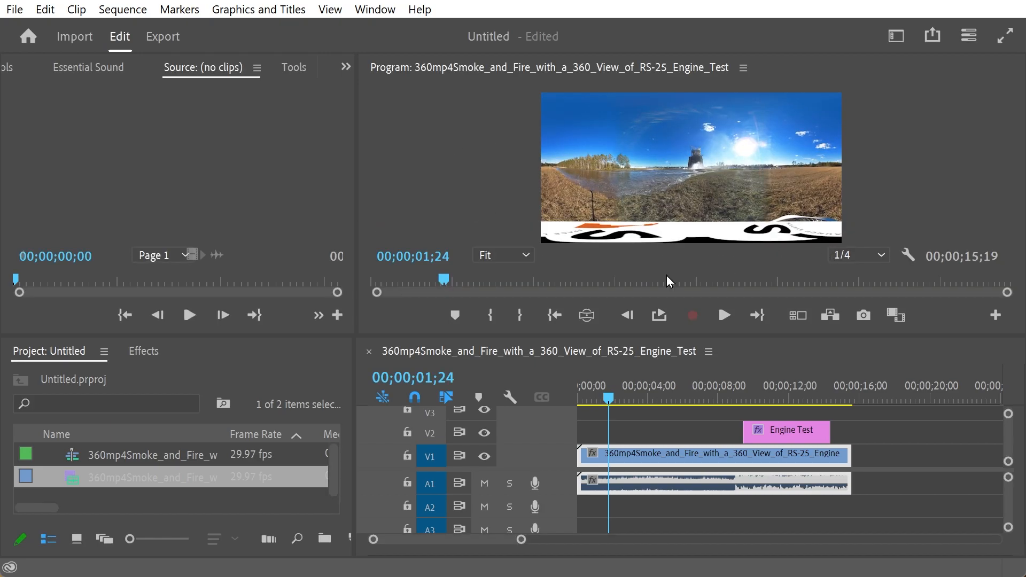
click(587, 315)
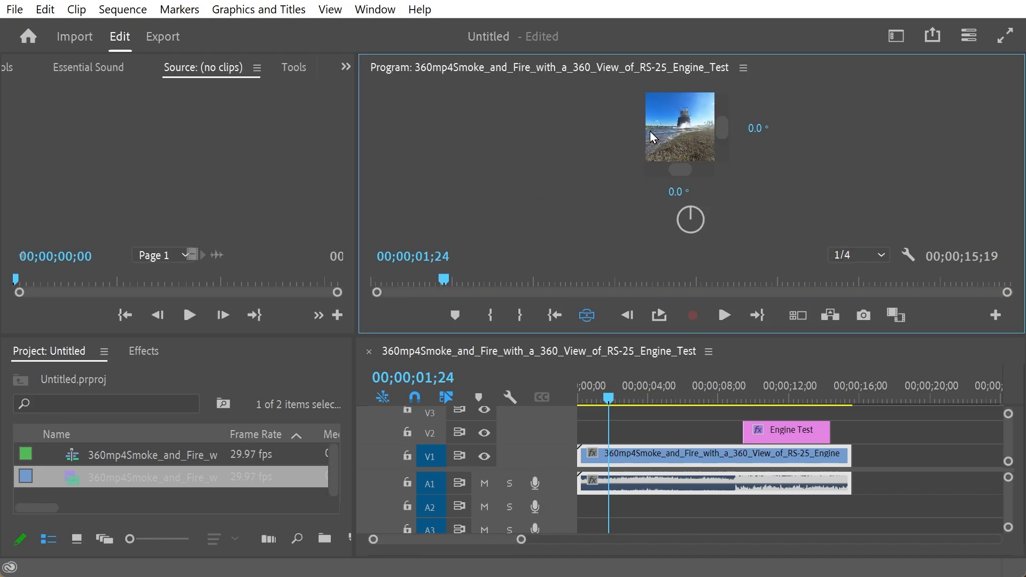
double_click(529, 69)
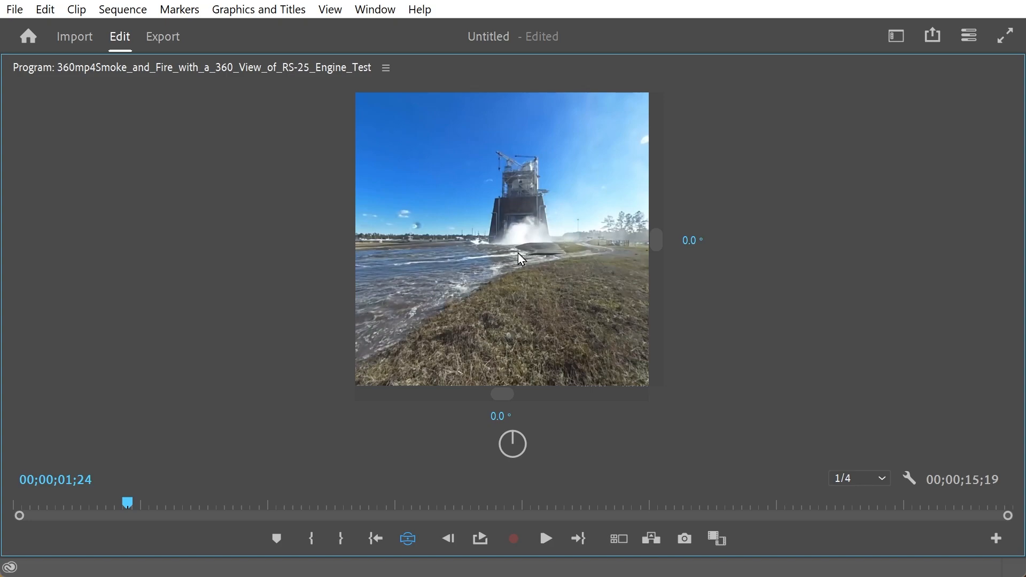
Set the VR video monitor view to 160° horizontal and 90° vertical
right_click(558, 212)
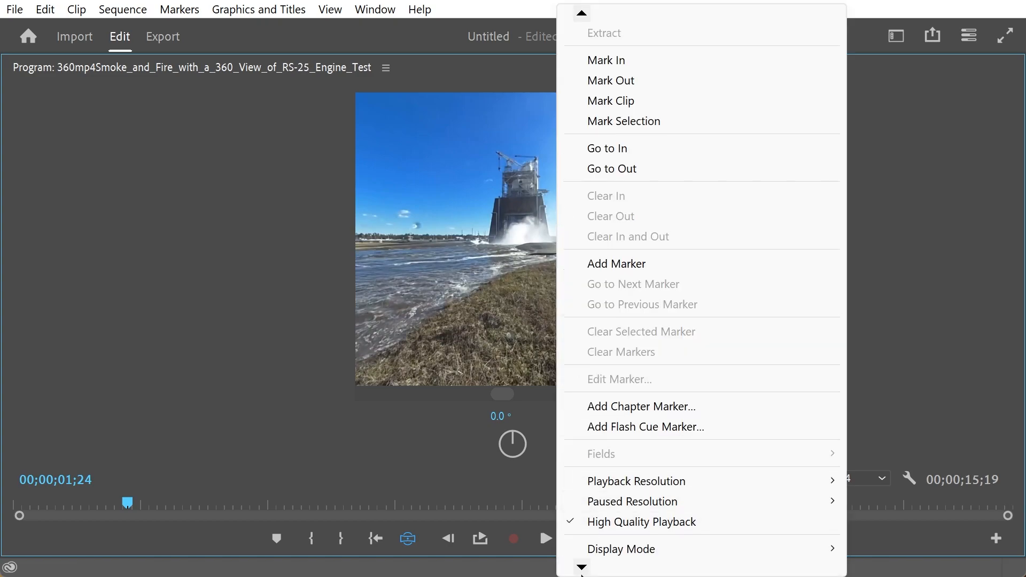
mouse_move(637, 471)
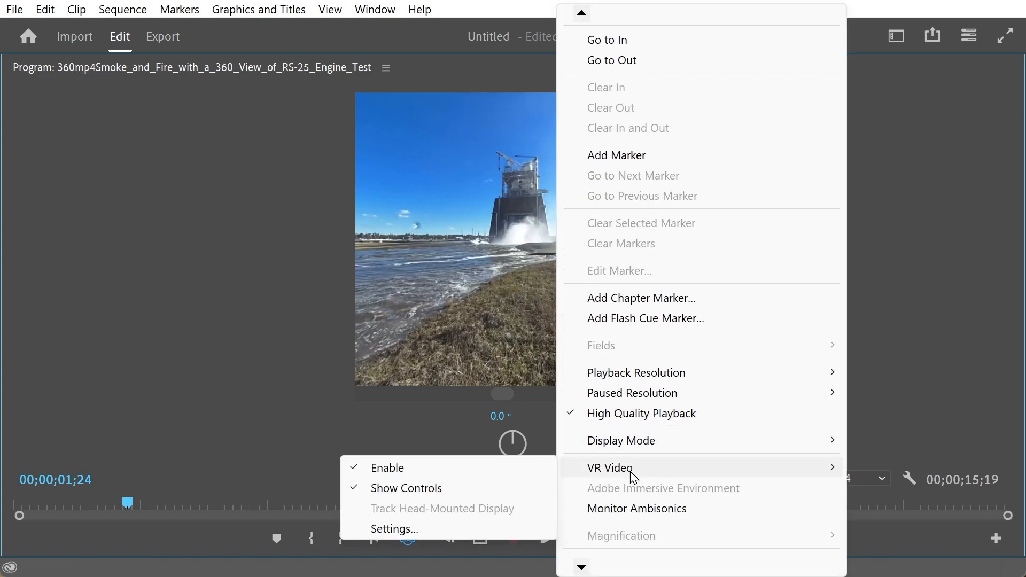
click(413, 529)
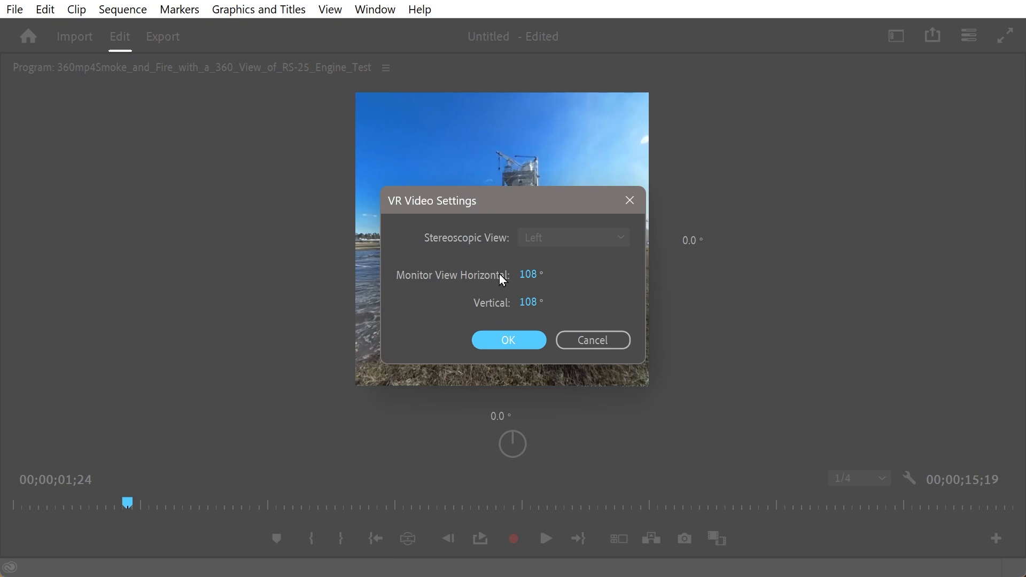
drag(511, 211, 803, 239)
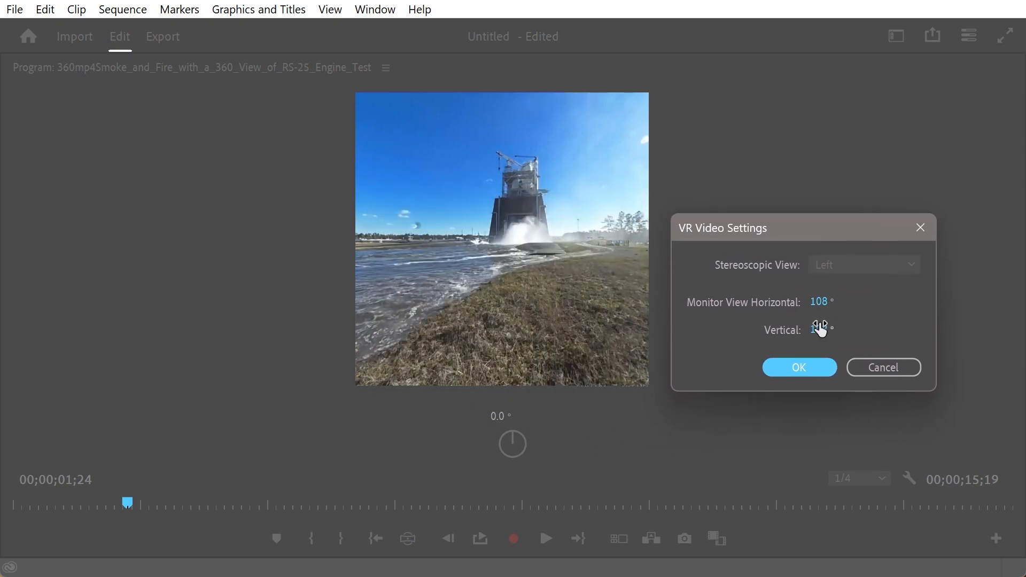
click(822, 301)
text(160)
click(820, 331)
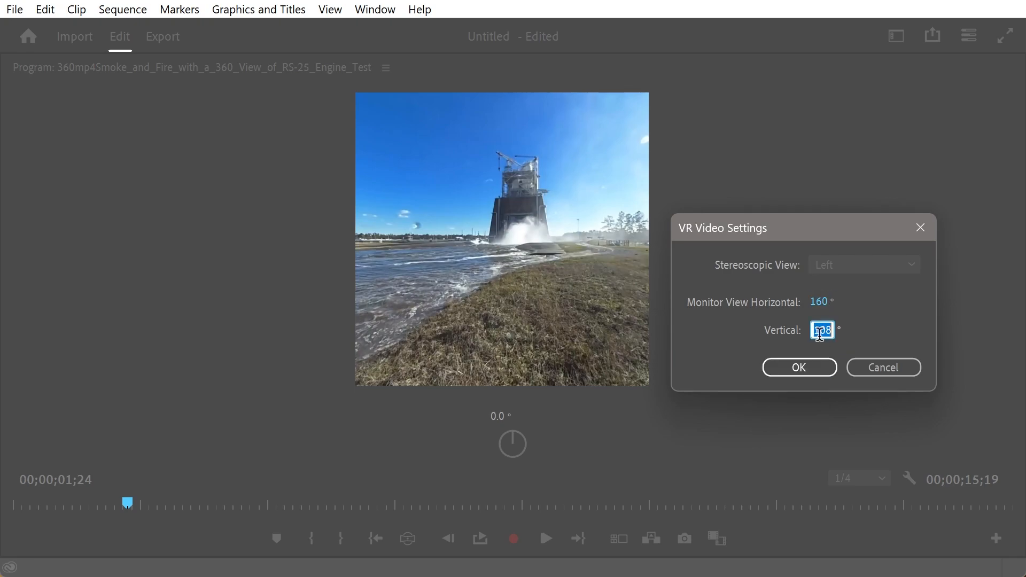
text(90)
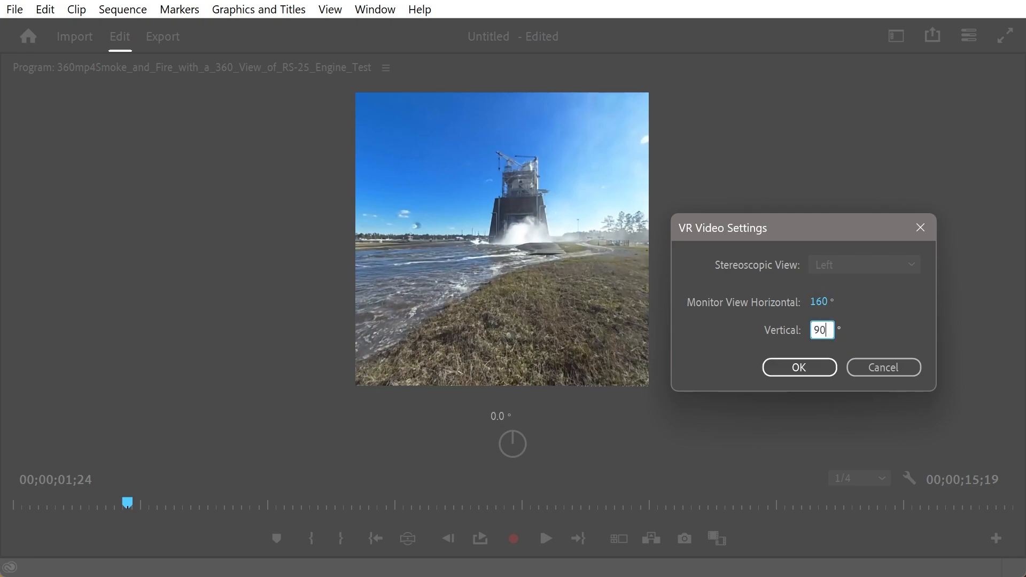
click(788, 368)
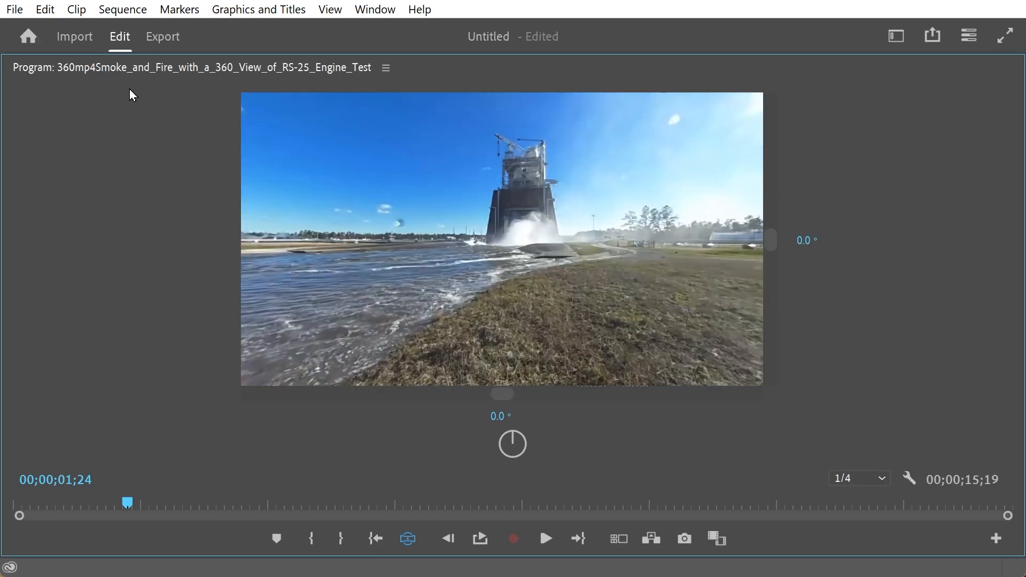
Preview the 360 video by playing it up to 00;00;05;02 while panning the VR view
drag(474, 208, 600, 298)
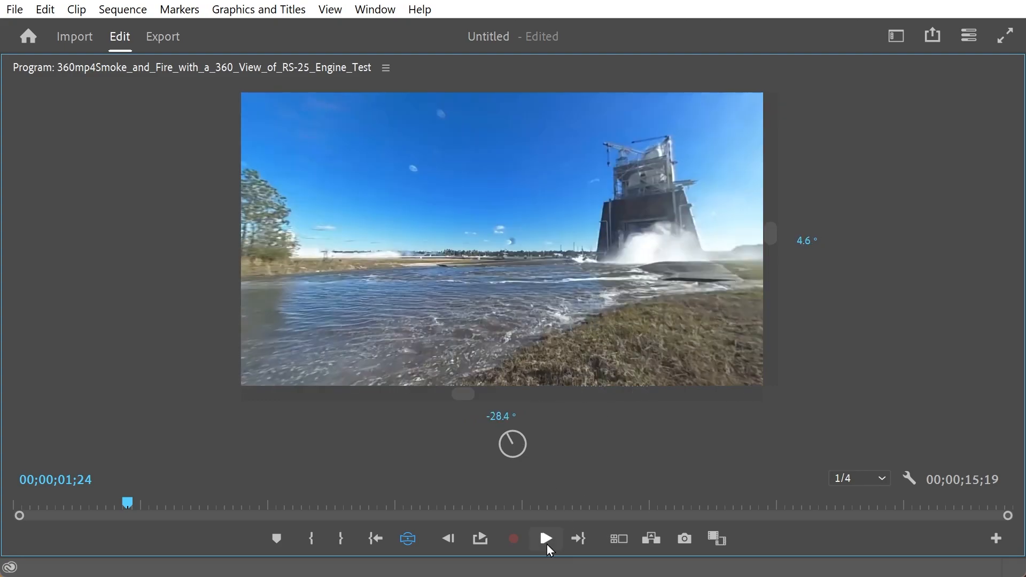
click(547, 541)
drag(488, 260, 457, 265)
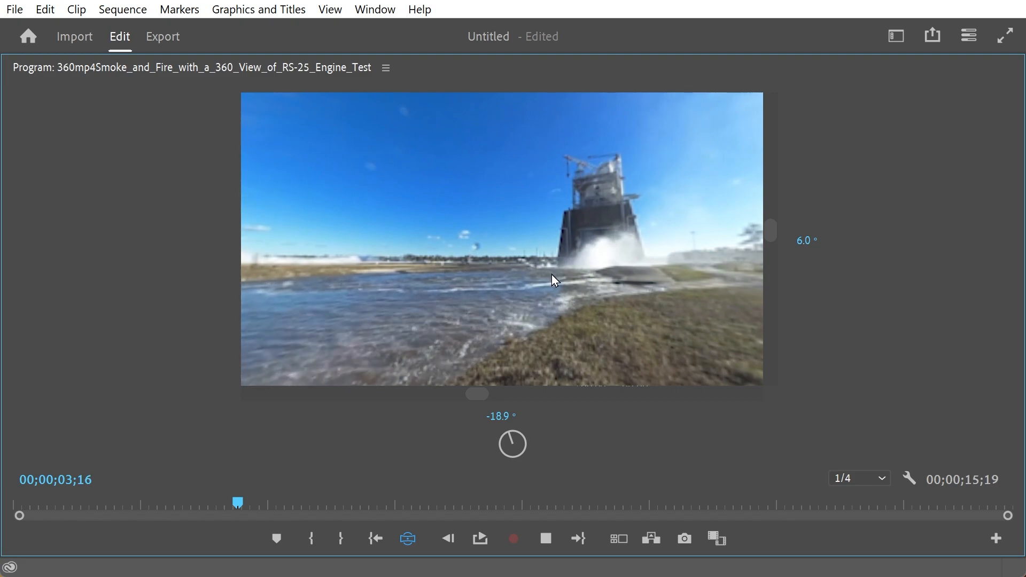
drag(552, 279, 583, 278)
click(546, 539)
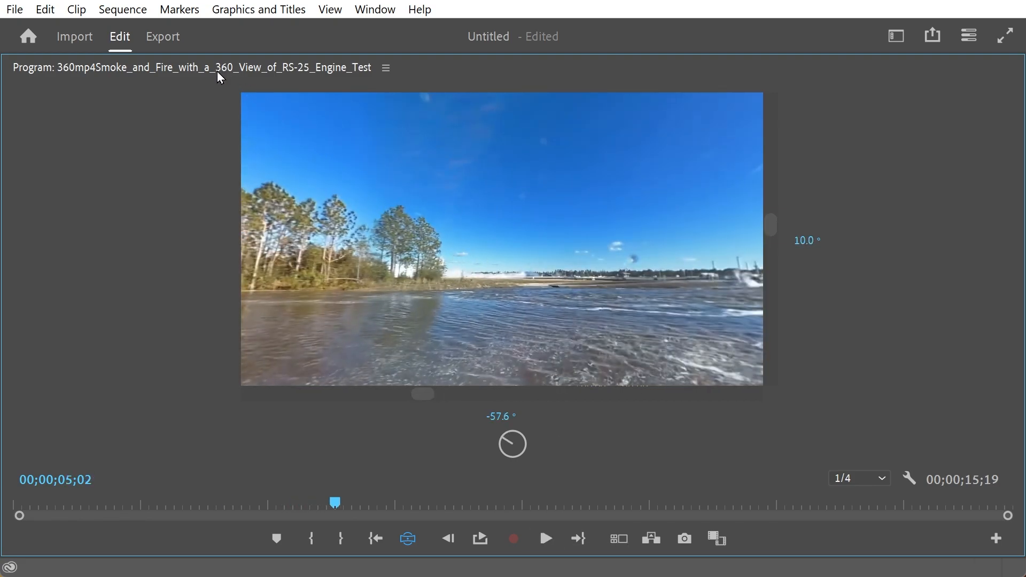
Look around the full 360 scene in the paused VR view, finishing on the engine test stand, and restore the normal panel layout
drag(460, 236, 788, 320)
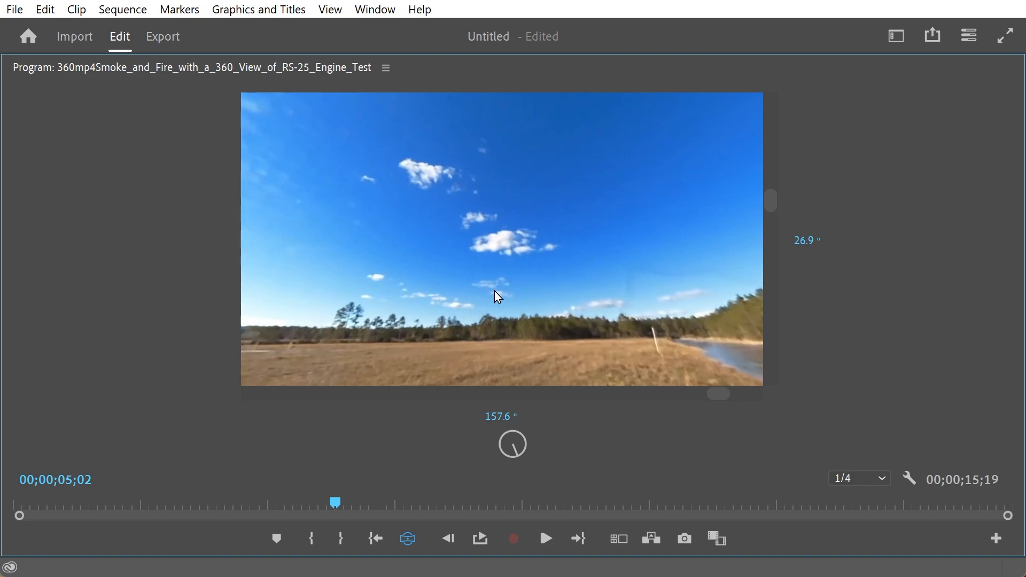
drag(568, 326, 342, 296)
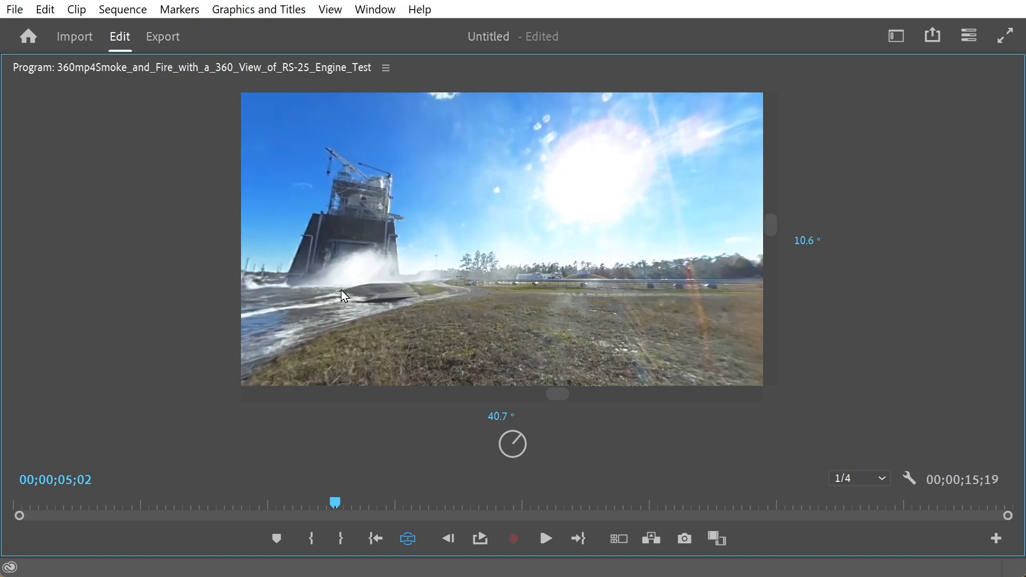
drag(422, 300, 505, 307)
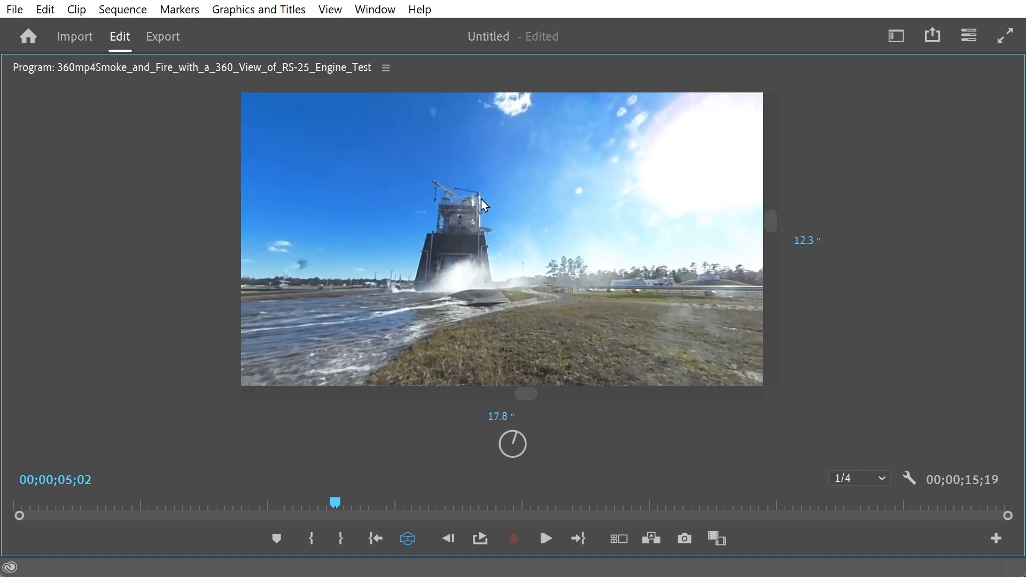
drag(597, 309, 355, 270)
drag(556, 275, 359, 268)
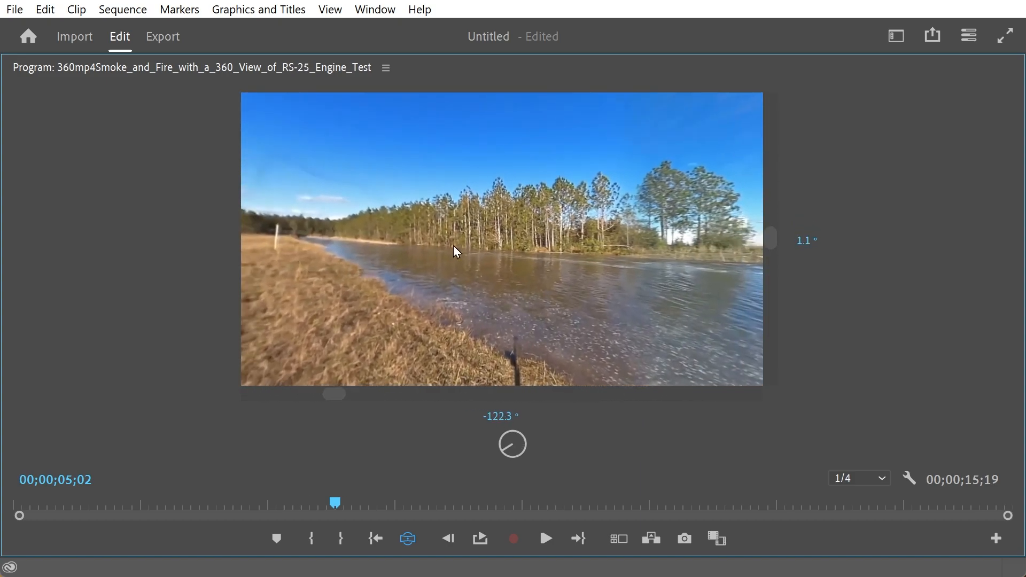
drag(524, 219, 661, 296)
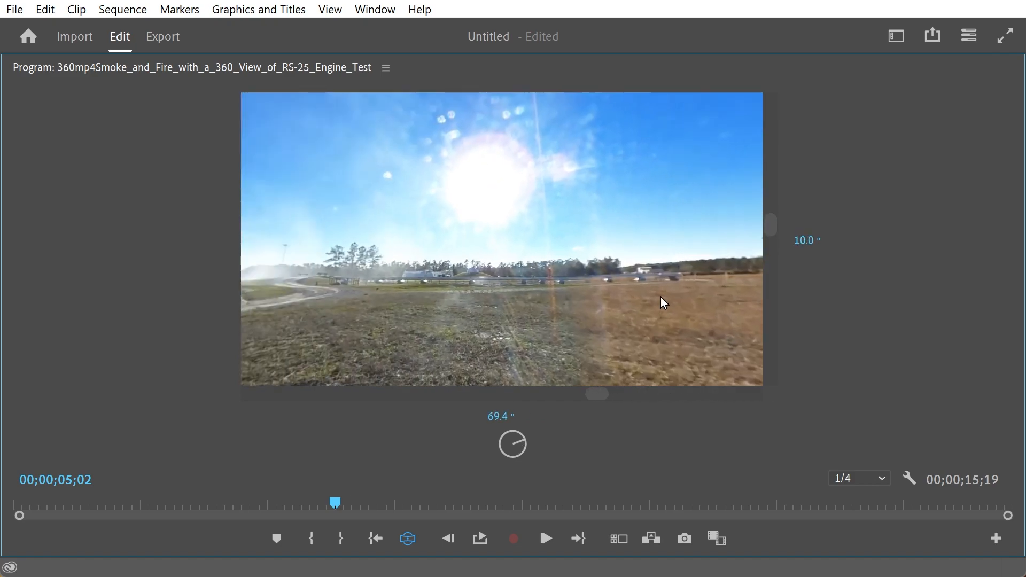
drag(508, 285, 667, 281)
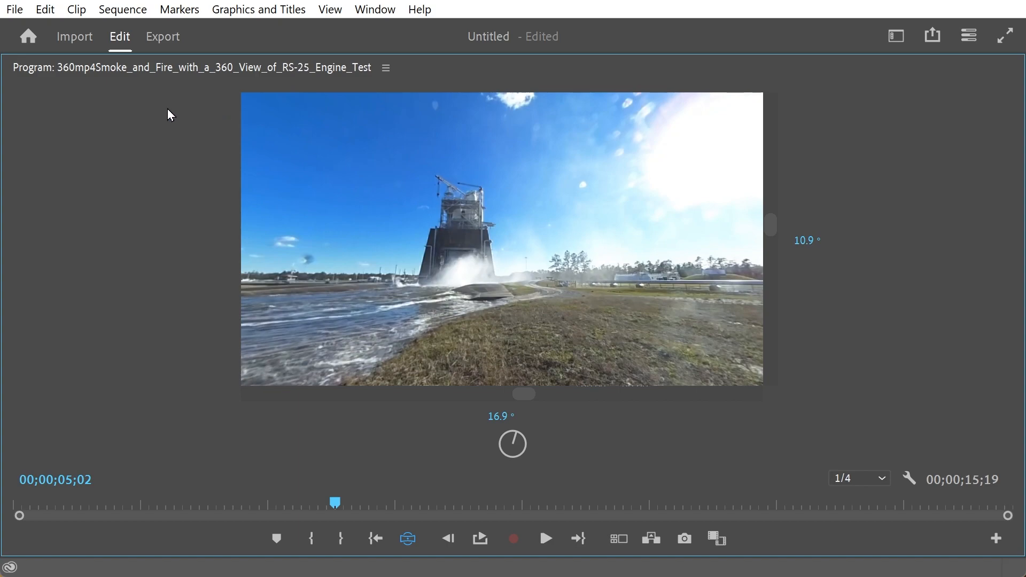
double_click(194, 72)
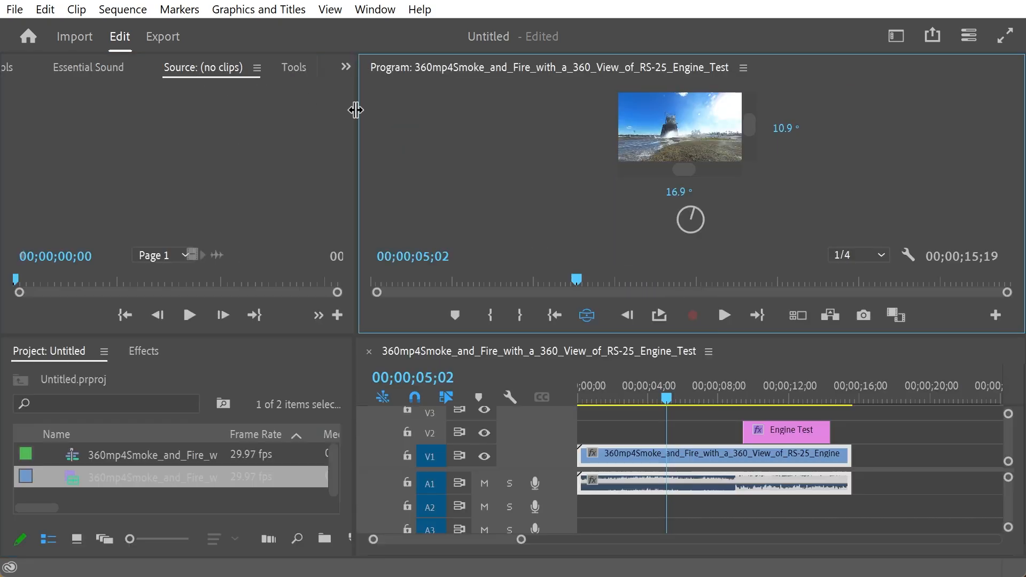
Search the effects library for "offset"
click(140, 353)
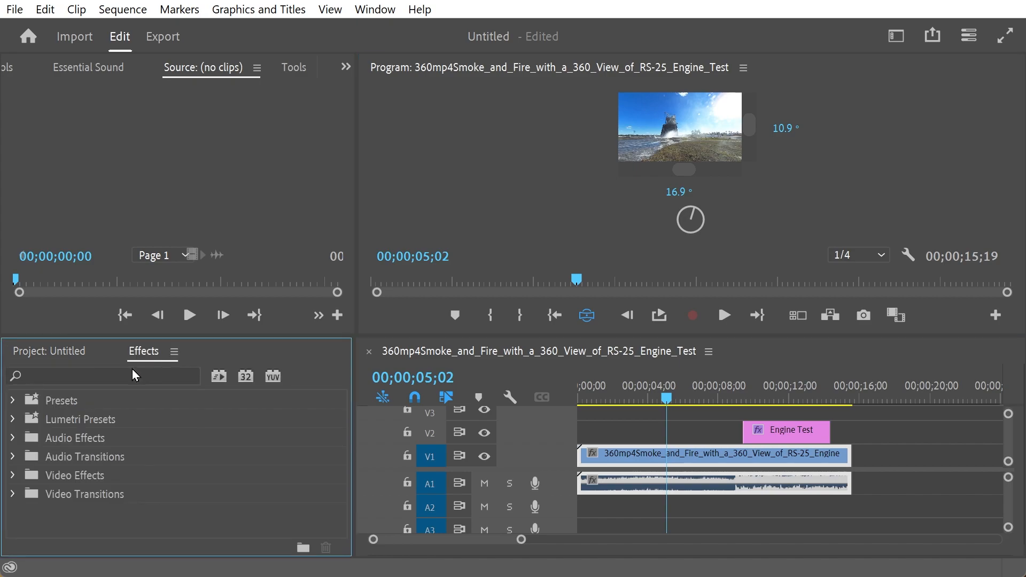
click(109, 374)
text(offset)
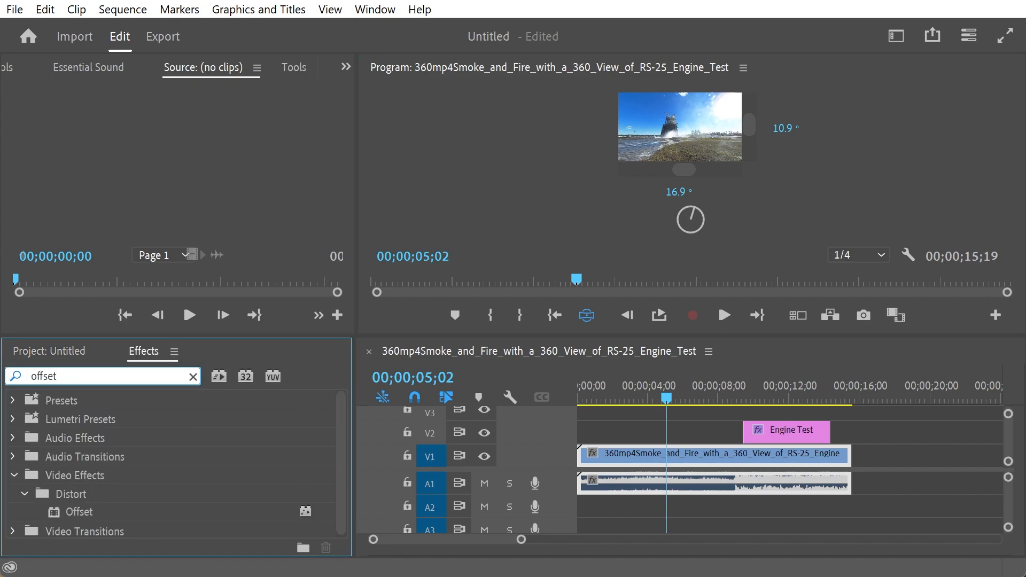
Shift the Engine Test title on V2 earlier to start shortly after 5 seconds and park the playhead at 00;00;04;18
click(665, 399)
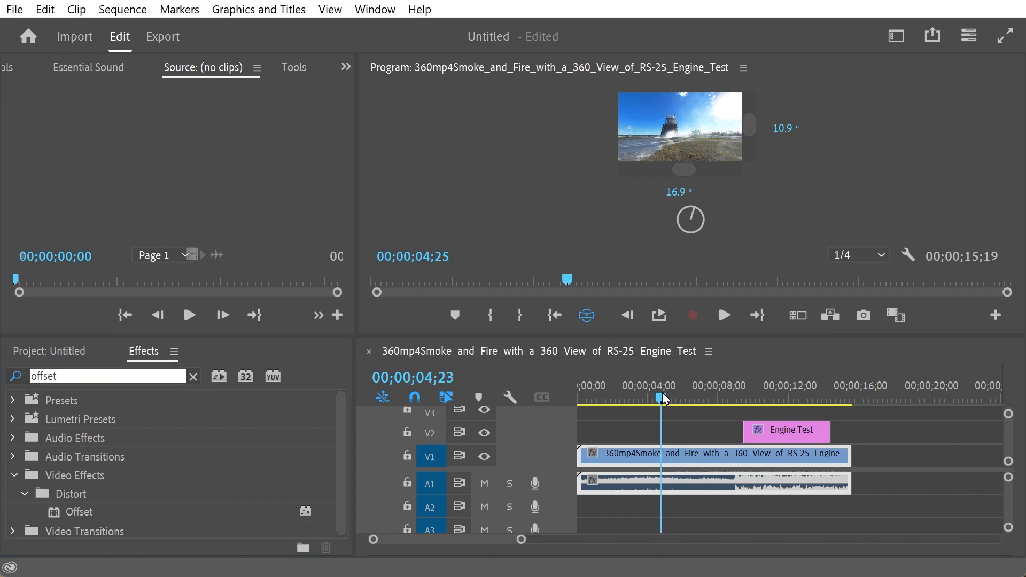
drag(665, 399, 650, 399)
click(798, 446)
drag(796, 441, 727, 437)
mouse_move(664, 400)
mouse_down()
mouse_move(698, 400)
mouse_move(658, 401)
mouse_up()
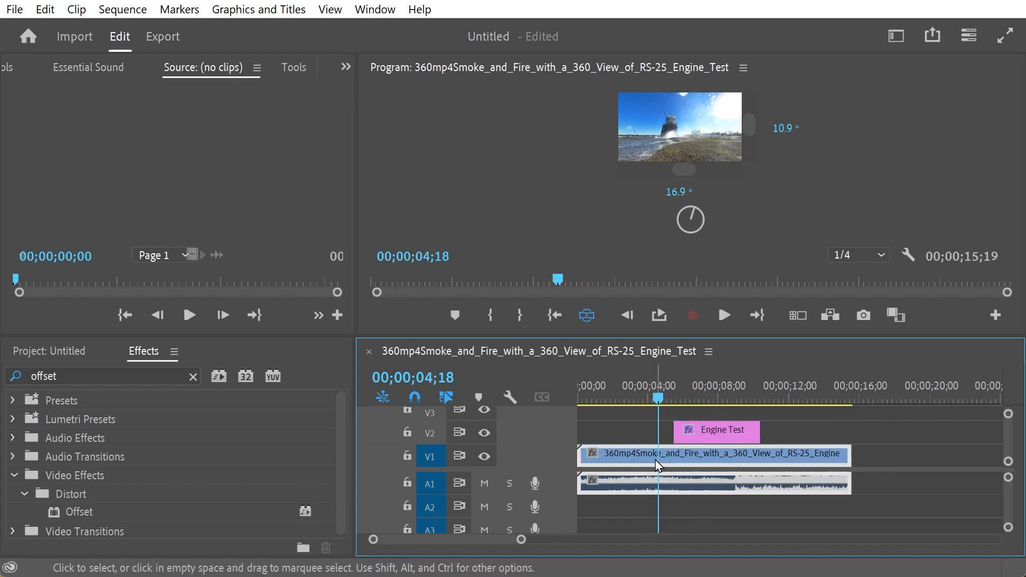
Apply the Offset effect to the 360 clip on V1 and bring its settings into view with more room for keyframes
drag(87, 518, 695, 466)
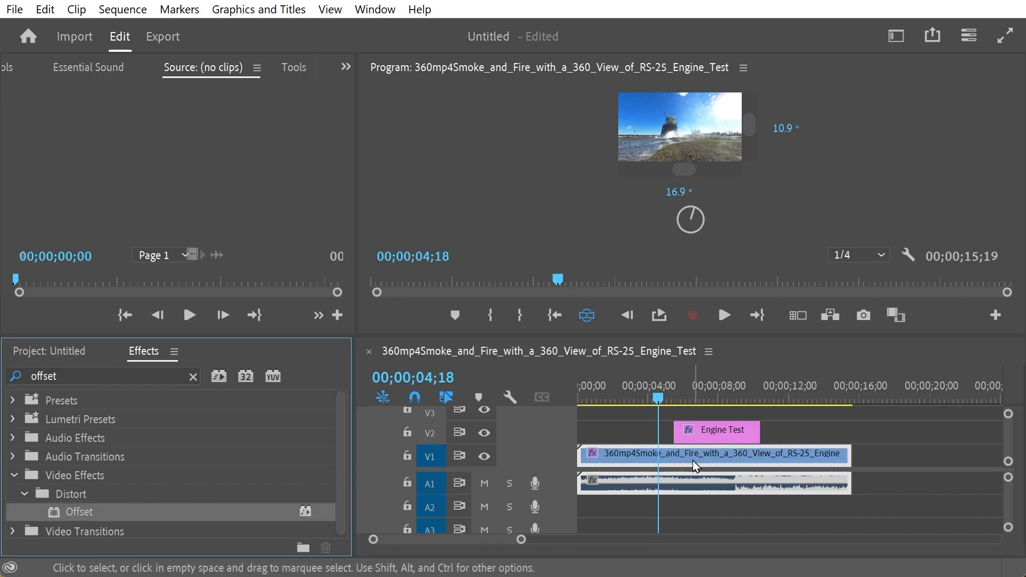
click(10, 69)
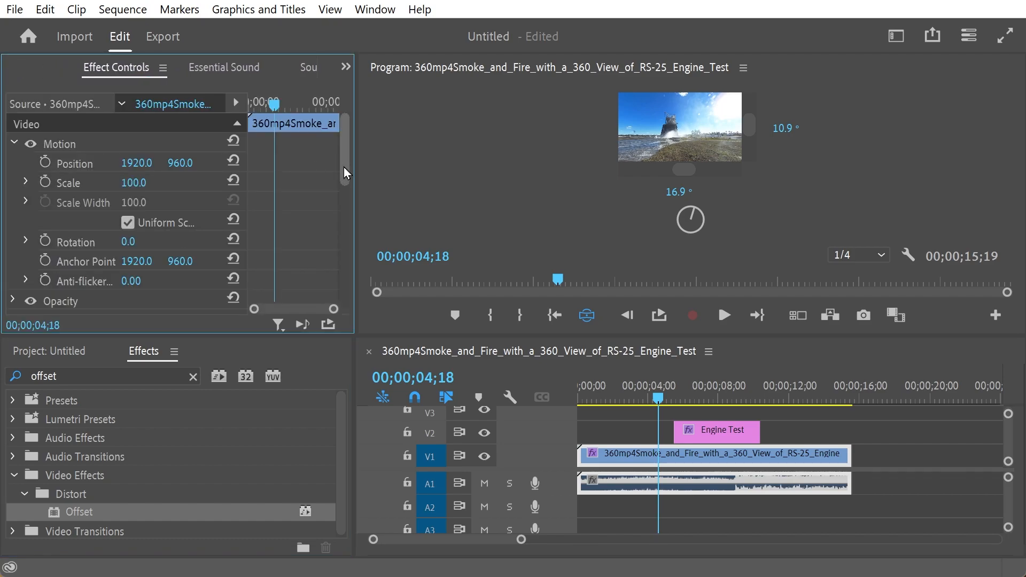
scroll(345, 173, down, 2)
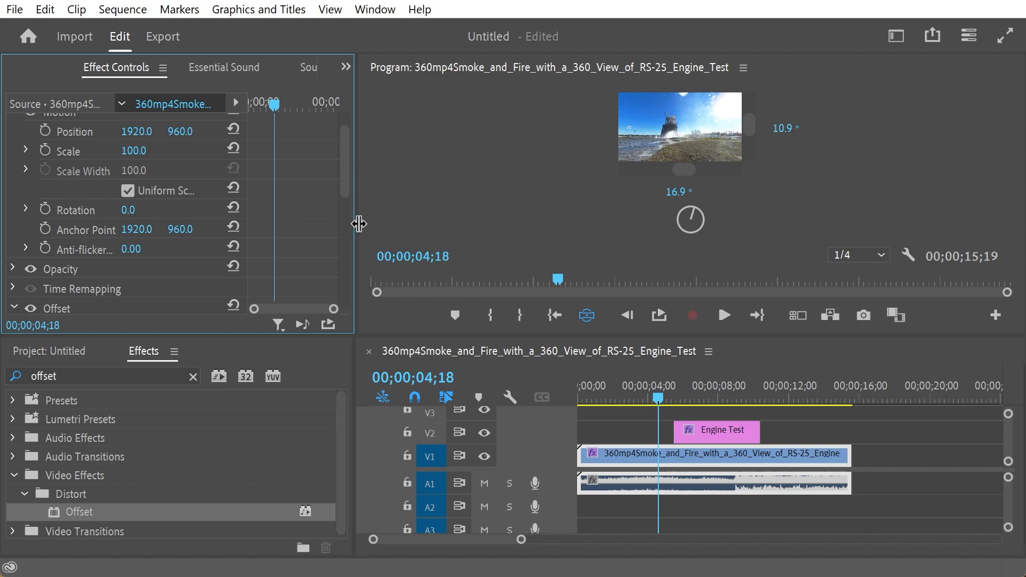
drag(346, 191, 348, 235)
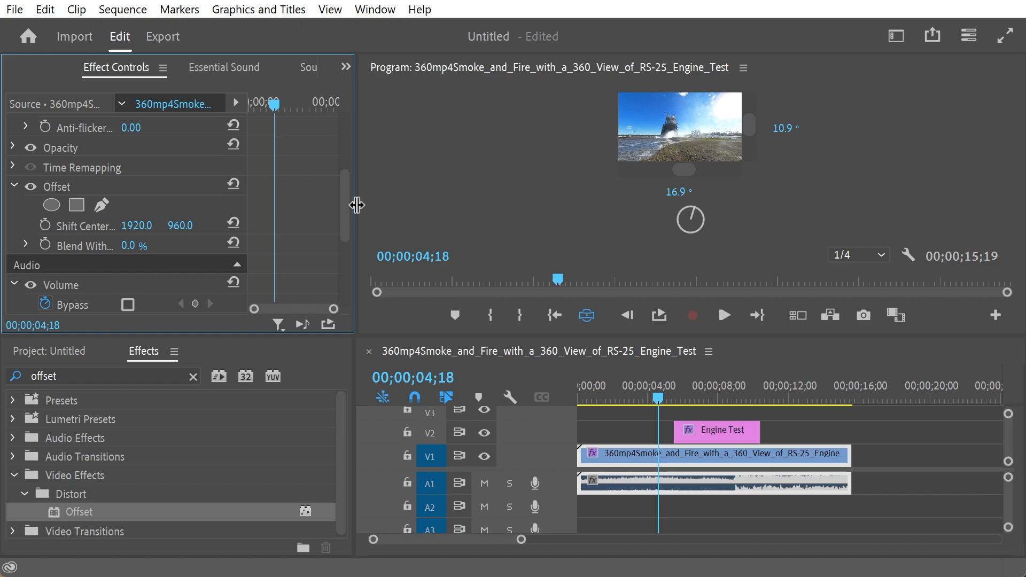
drag(356, 205, 412, 208)
Animate Offset's Shift Center with a keyframe at 00;00;04;18 and a second one at 00;00;13;04 with horizontal value 3405.0
click(45, 225)
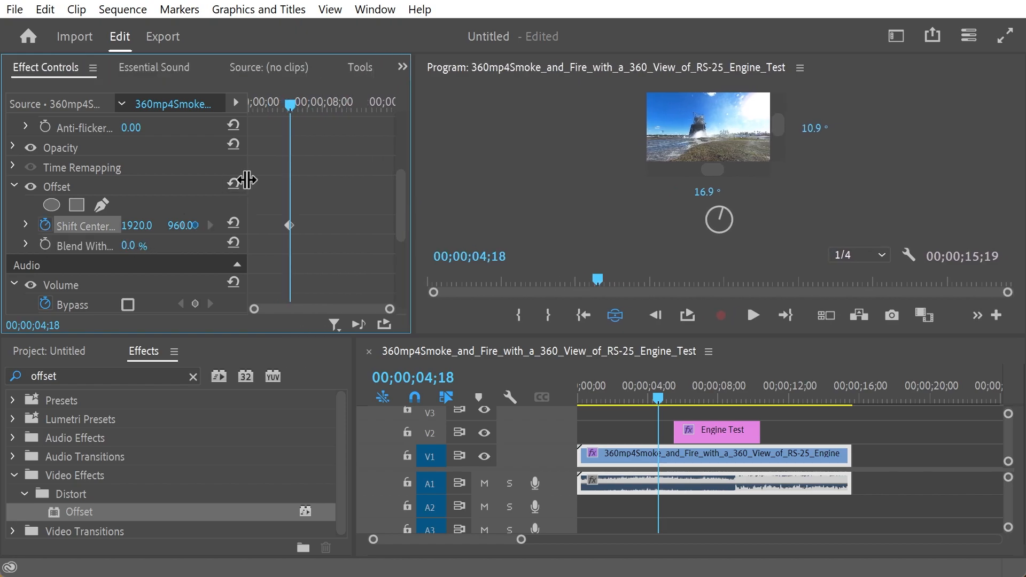
drag(296, 106, 373, 126)
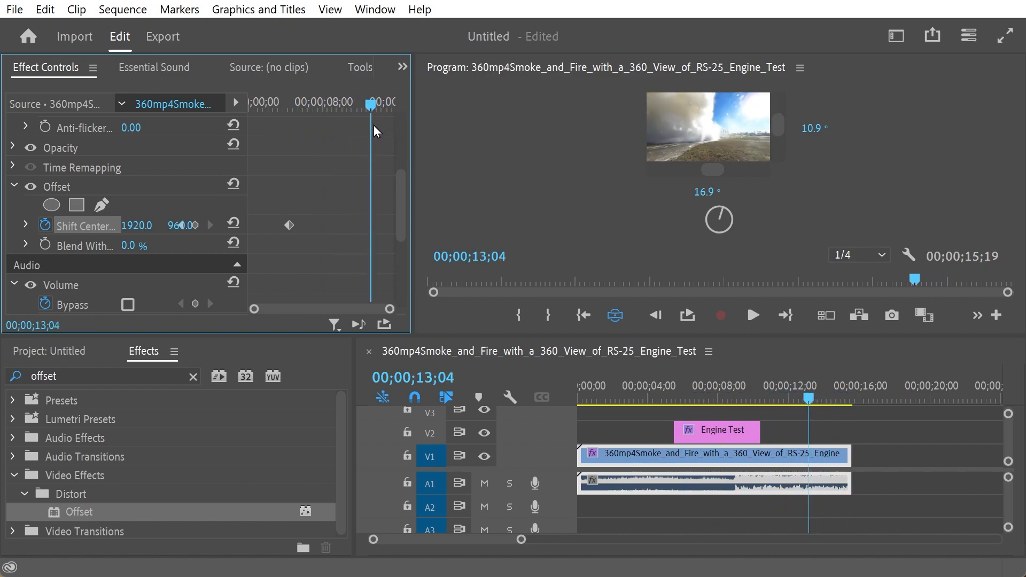
drag(141, 226, 265, 278)
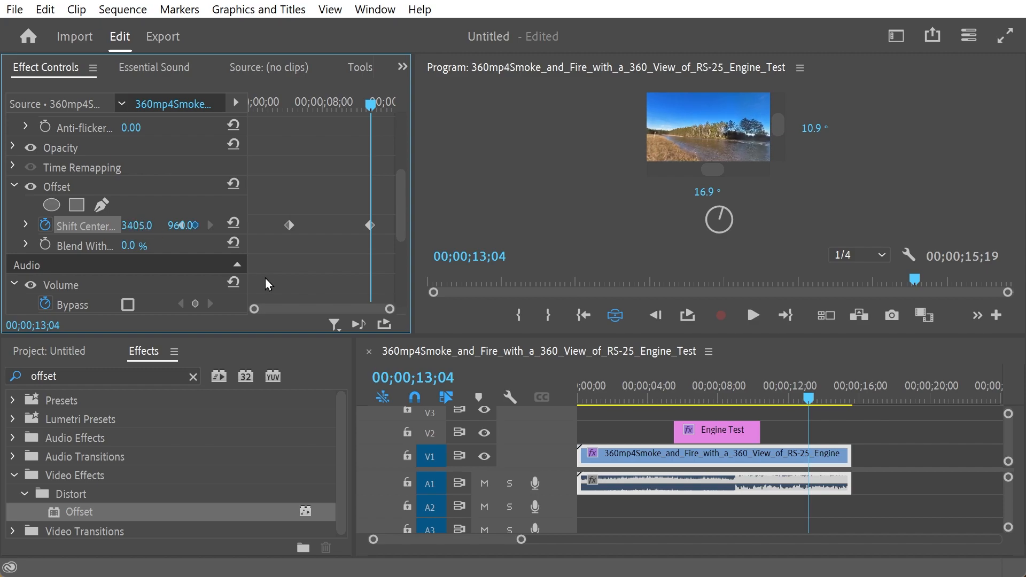
Preview the Offset animation from 00;00;04;01 to 00;00;12;21 in the maximized Program monitor and restore the panel layout
click(612, 390)
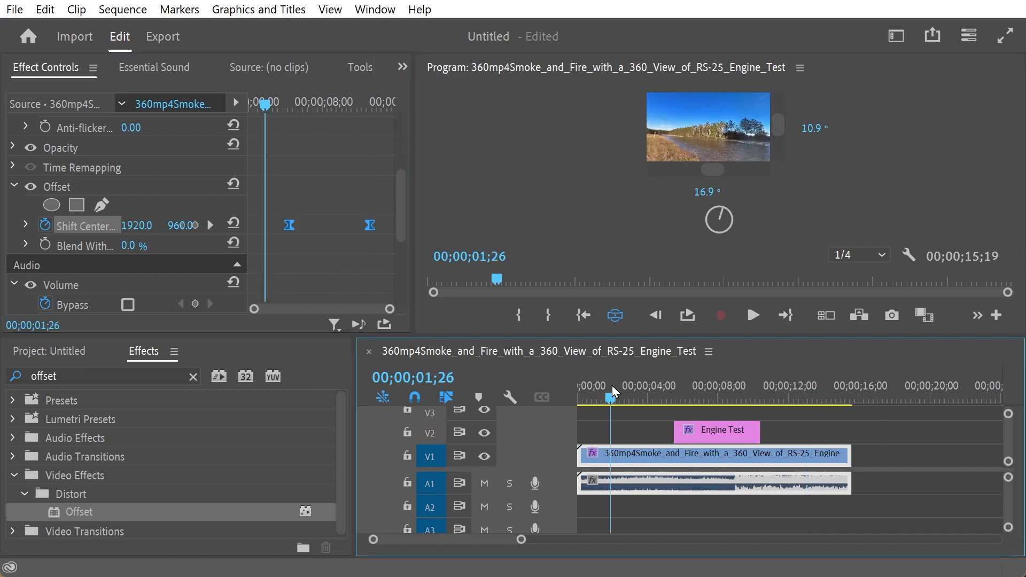
drag(638, 397, 652, 398)
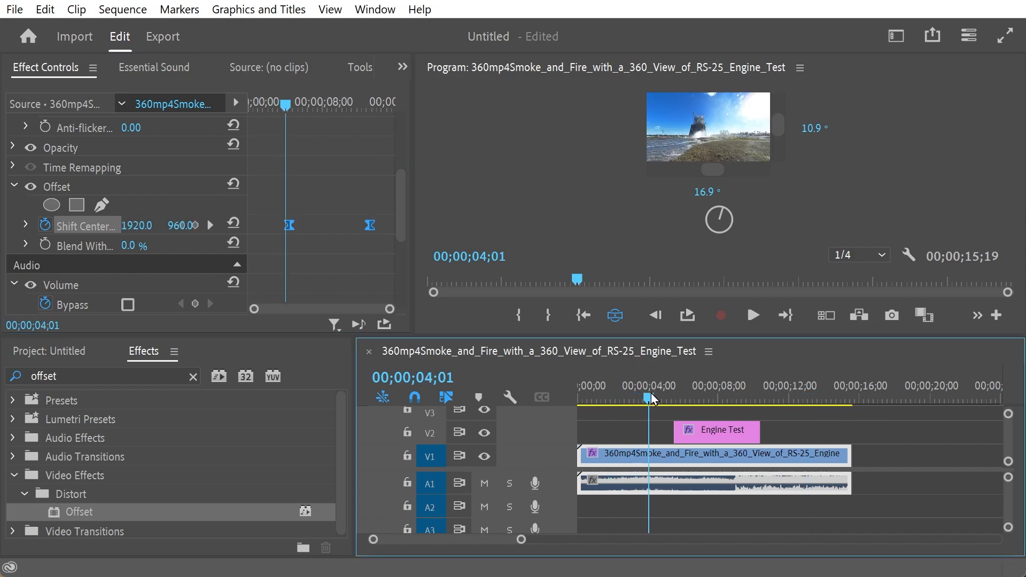
click(556, 76)
key(grave)
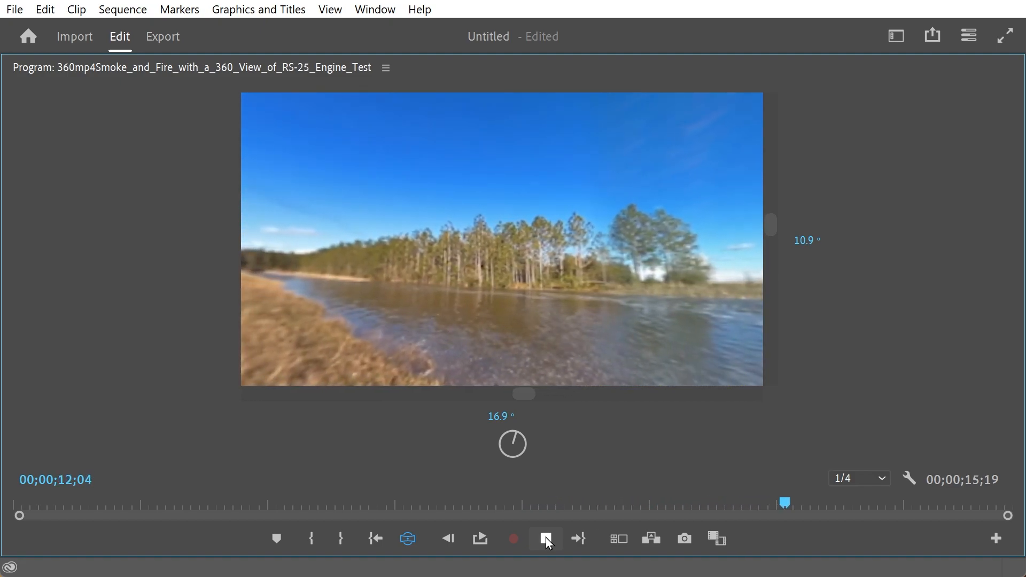
click(546, 537)
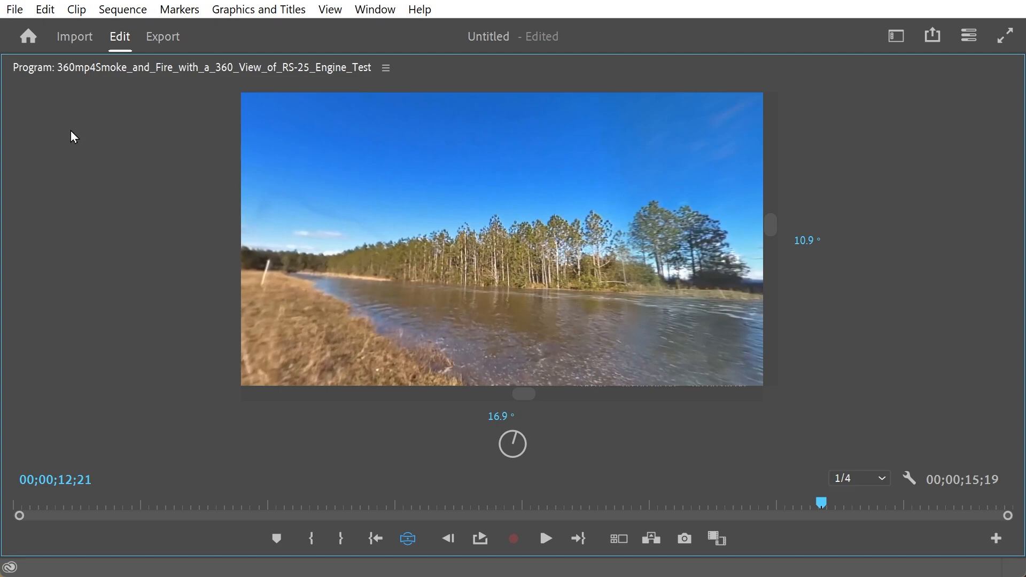
double_click(196, 62)
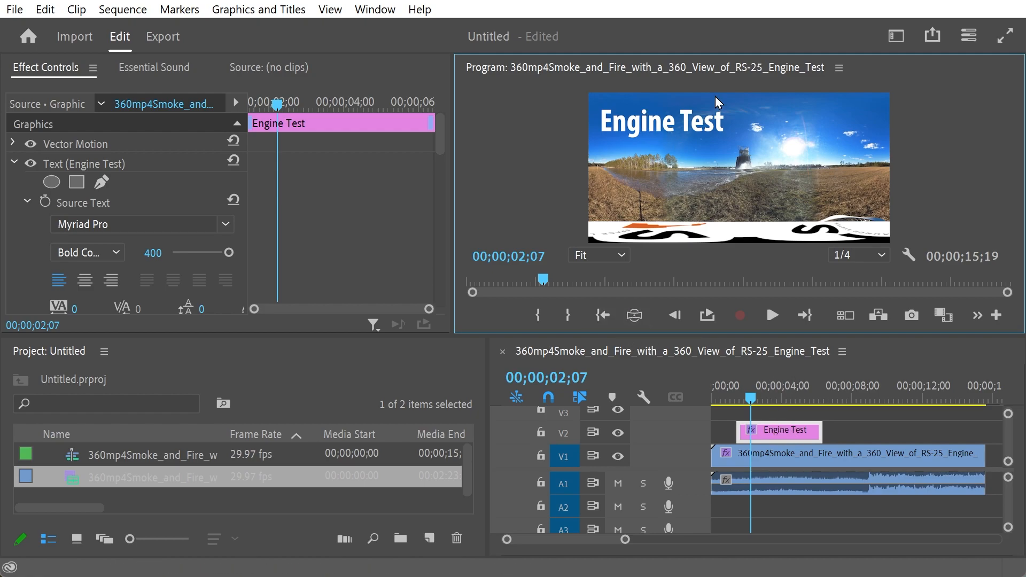
Turn on VR video display for the Program monitor and look around the scene while scrubbing past the Engine Test title
click(629, 320)
mouse_move(699, 115)
mouse_down()
mouse_move(761, 175)
mouse_move(711, 106)
mouse_up()
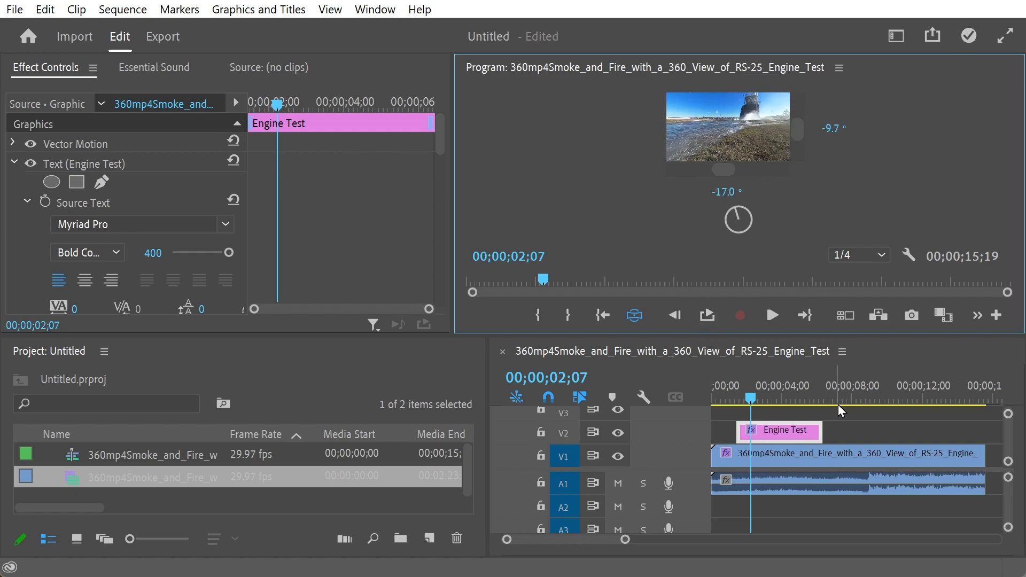
drag(838, 405, 903, 400)
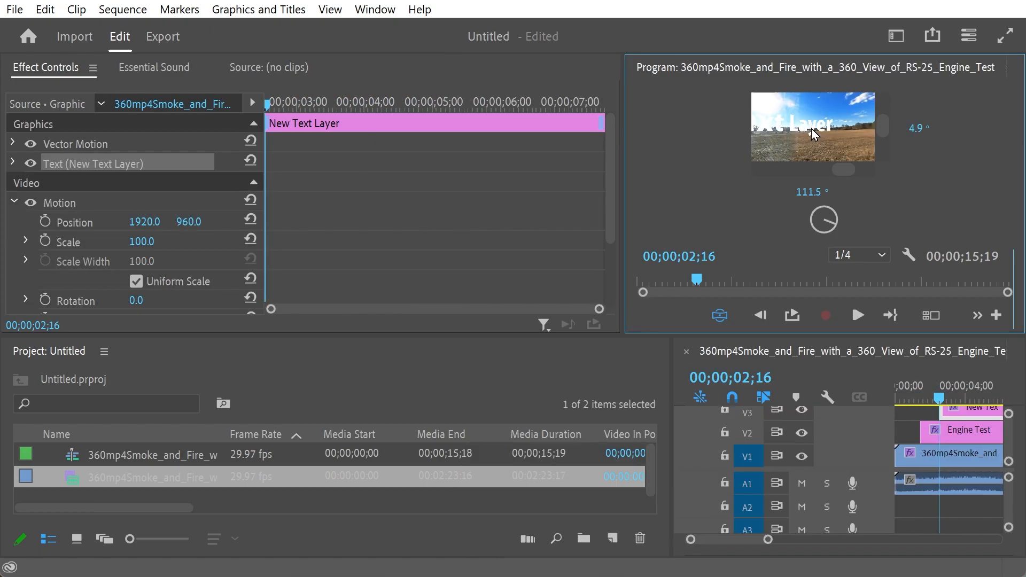
Preview the New Text Layer title in the maximized VR view, panning to 50.4° and 7.4°, and restore the panel layout
drag(812, 128, 822, 127)
double_click(796, 68)
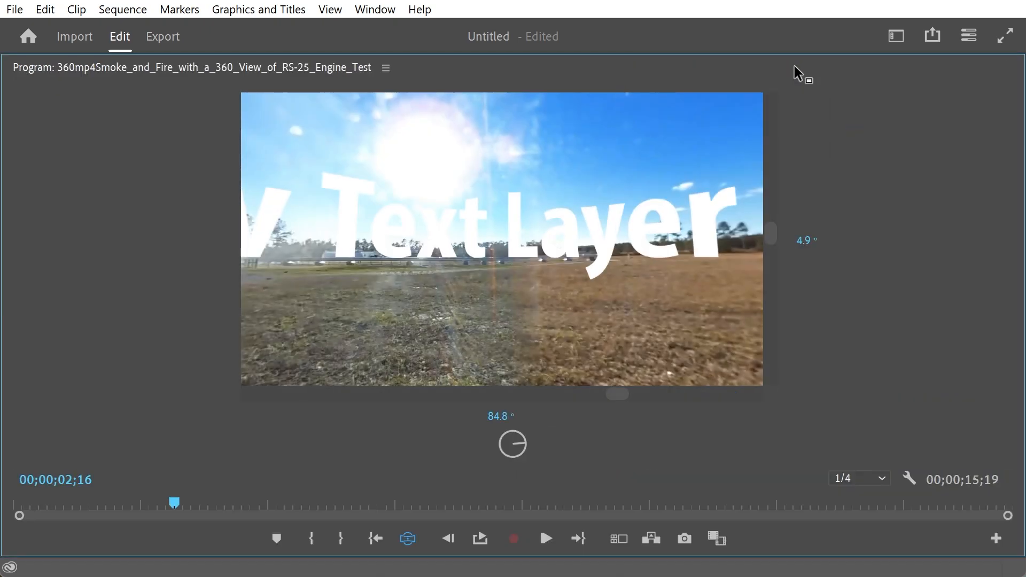
drag(567, 242, 358, 201)
drag(184, 510, 301, 505)
click(546, 539)
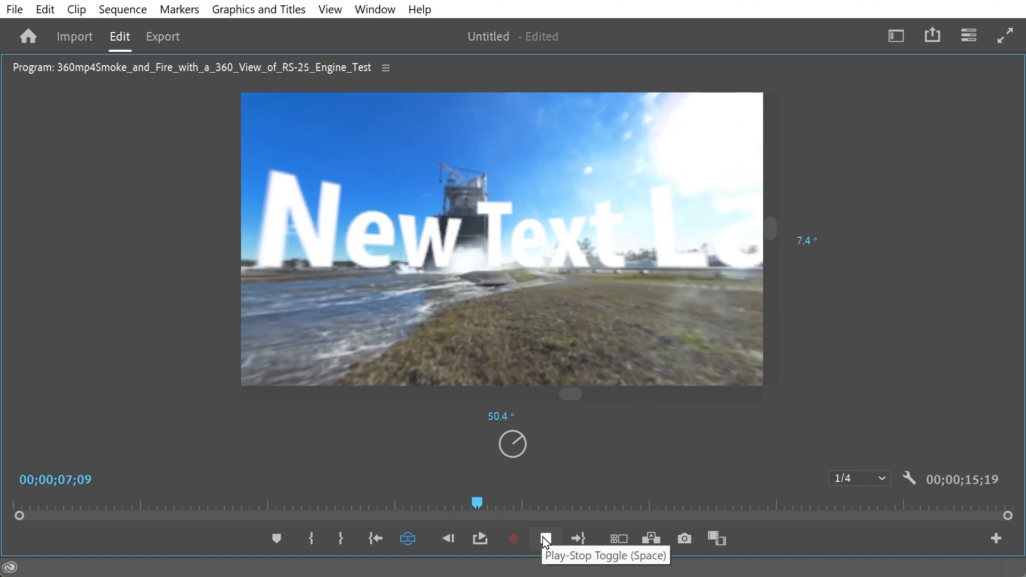
key(grave)
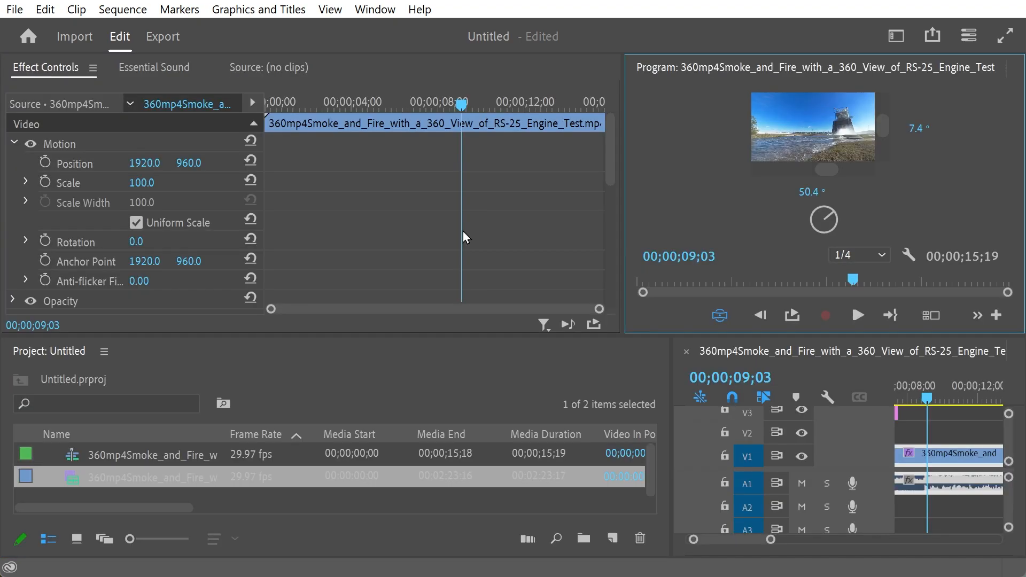